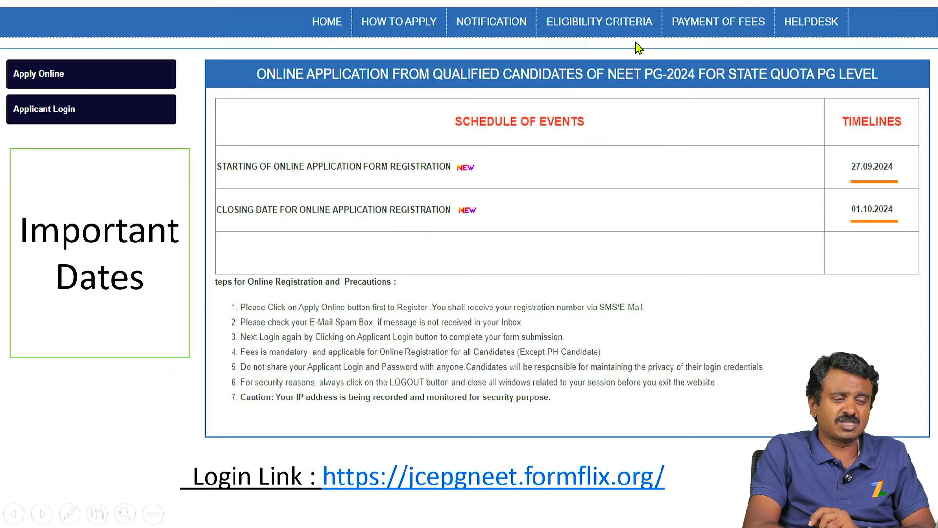
# View the how-to-apply steps, then open the new-candidate registration form via Apply Online.
pyautogui.click(720, 23)
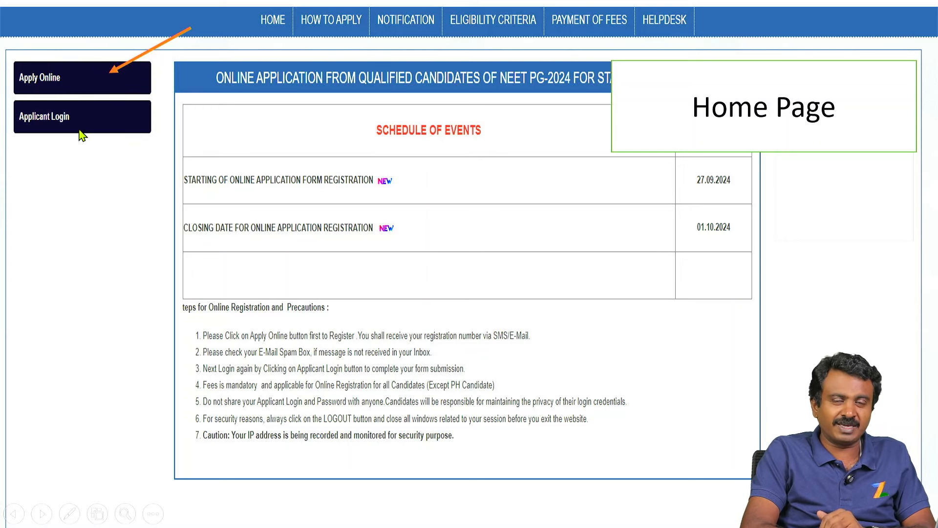
pyautogui.click(43, 88)
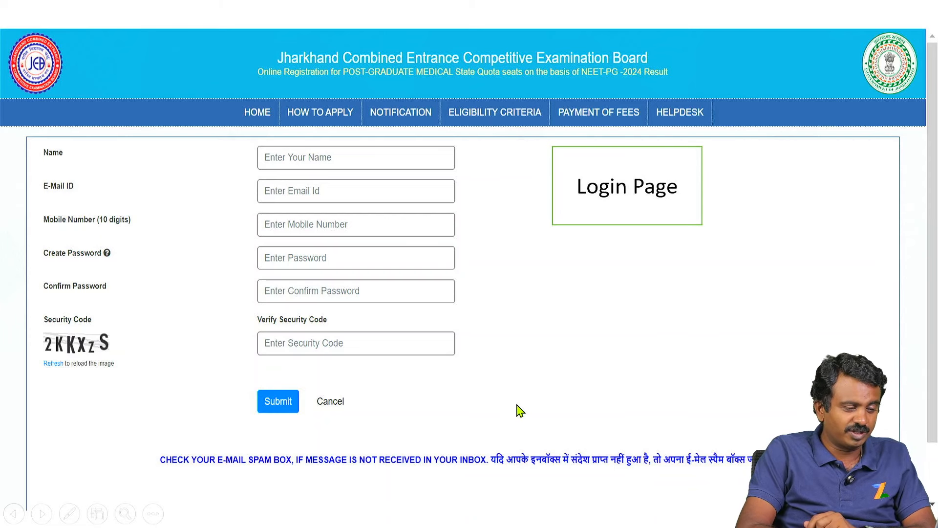
# Fill in the registration form's name, e-mail, mobile, password, confirm password and security code.
pyautogui.press('Right')
pyautogui.press('Left')
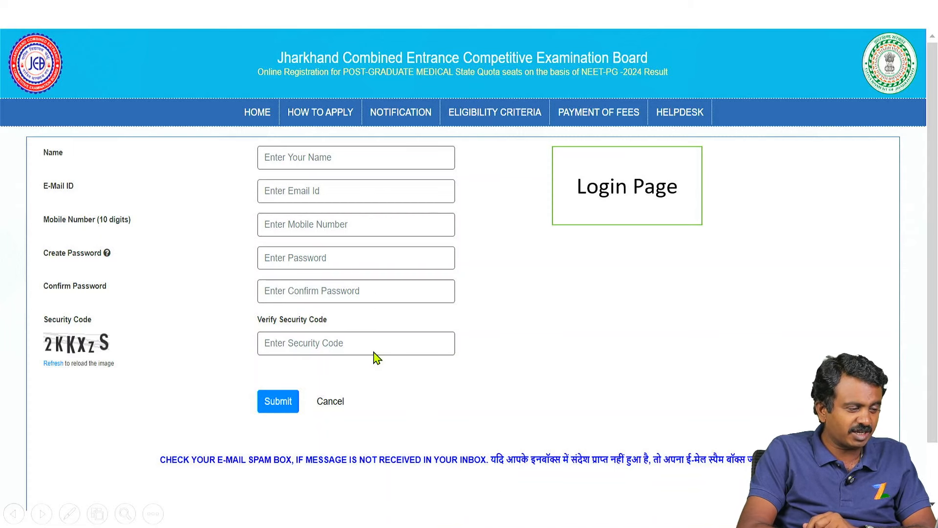
pyautogui.press('Right')
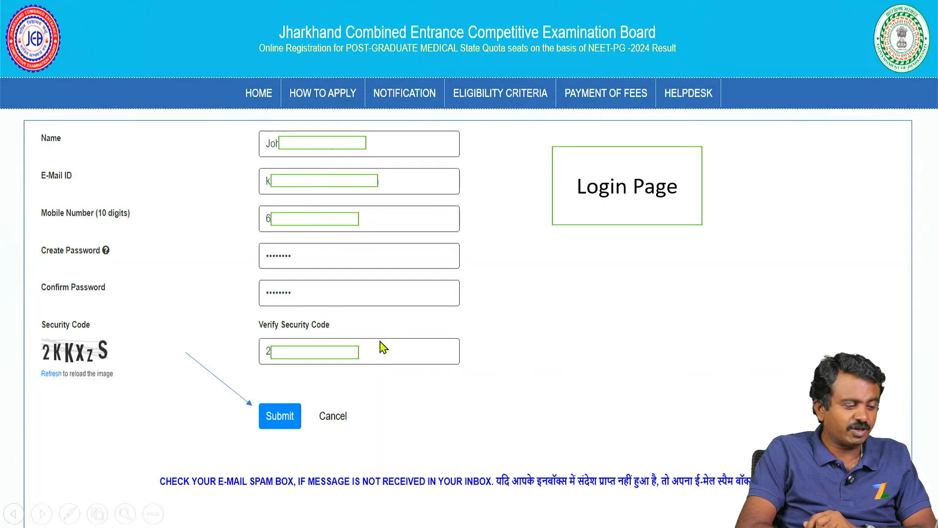
# Submit the registration and confirm with 'Yes, I am sure!' to get the registration number.
pyautogui.click(269, 421)
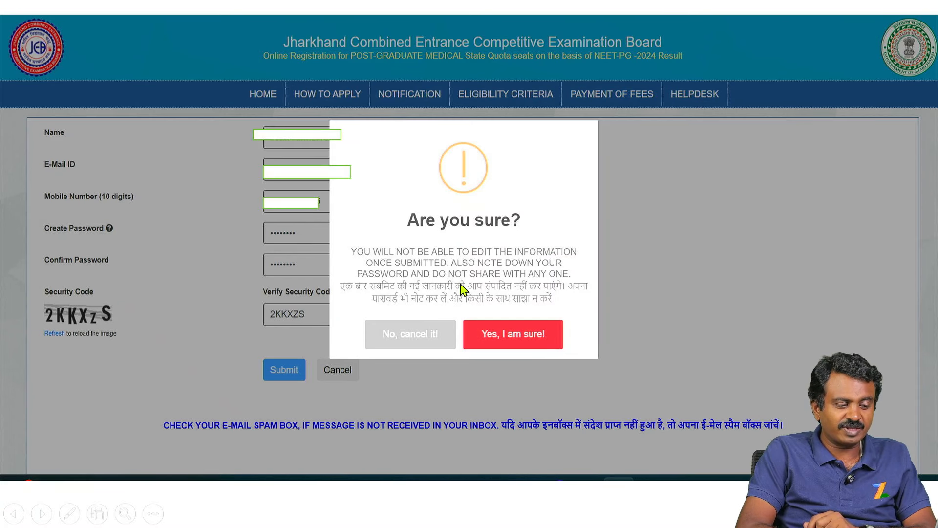
pyautogui.click(513, 343)
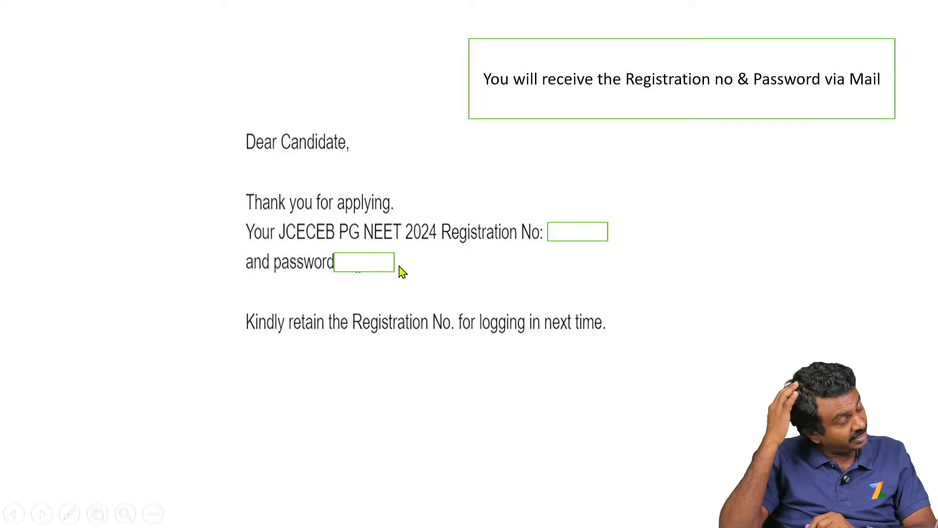
pyautogui.click(426, 243)
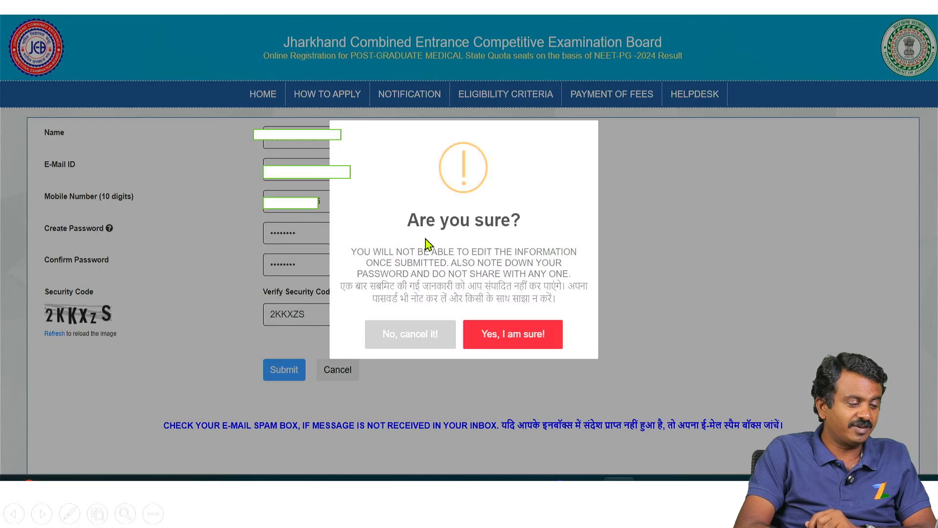
pyautogui.click(299, 198)
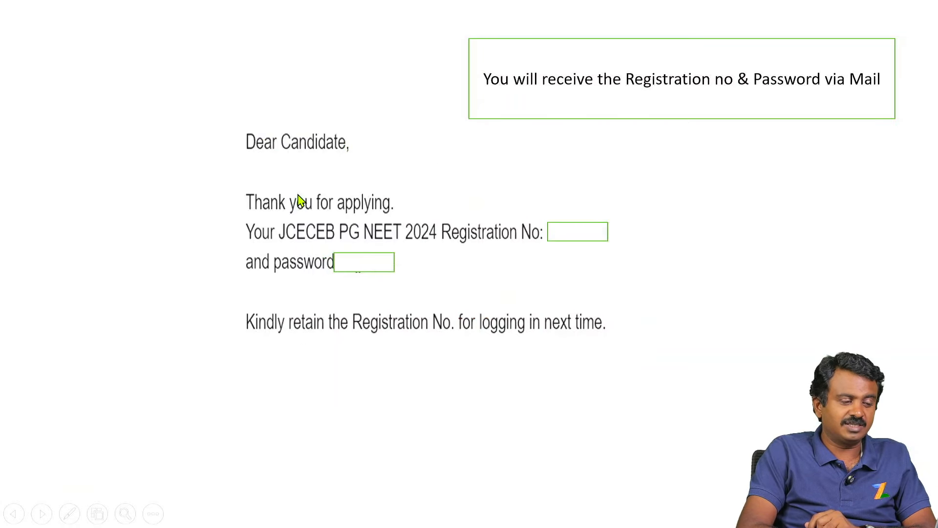
pyautogui.click(300, 200)
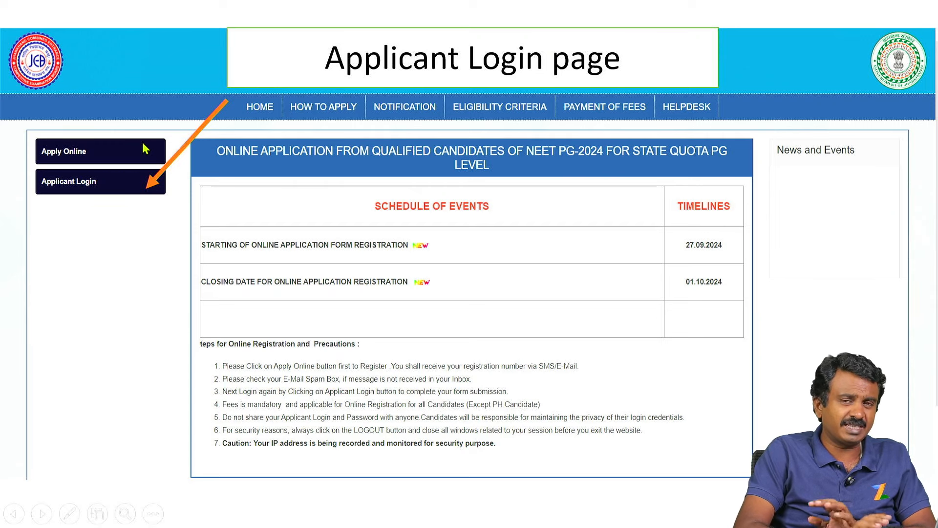
# Open Applicant Login and enter the registration number, password and security code.
pyautogui.click(77, 197)
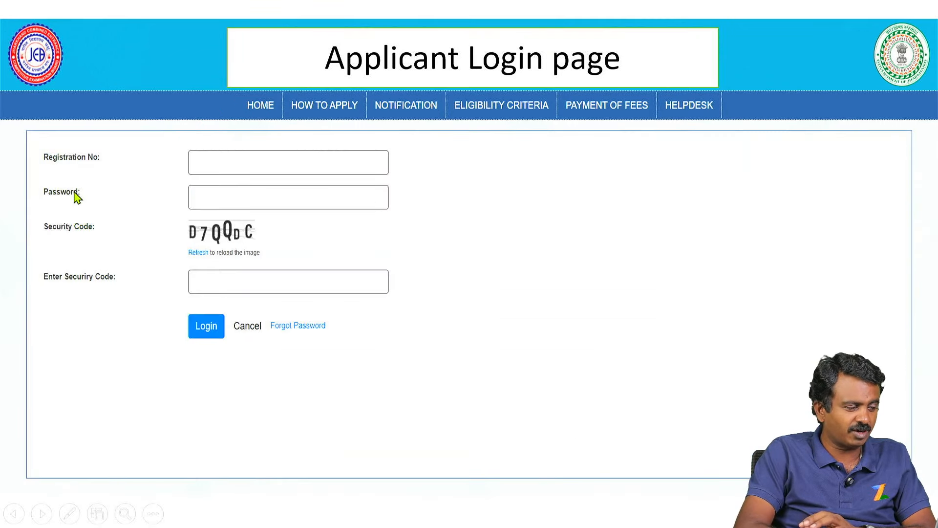
pyautogui.press('Left')
pyautogui.press('Left')
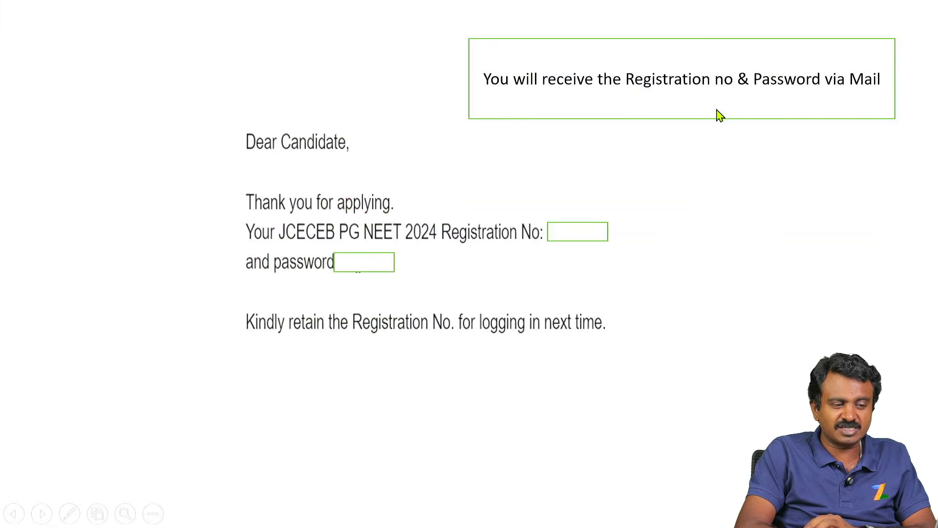
pyautogui.press('Right')
pyautogui.press('Right')
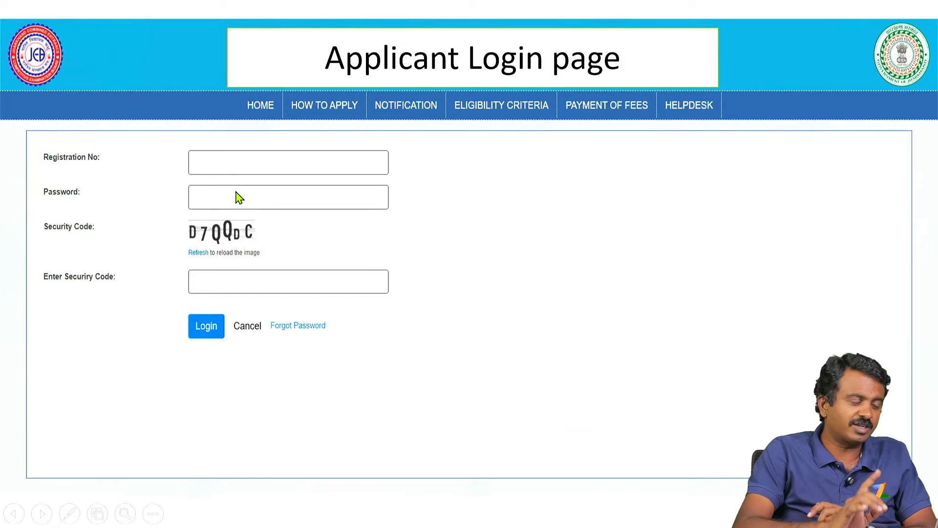
pyautogui.press('Left')
pyautogui.press('Left')
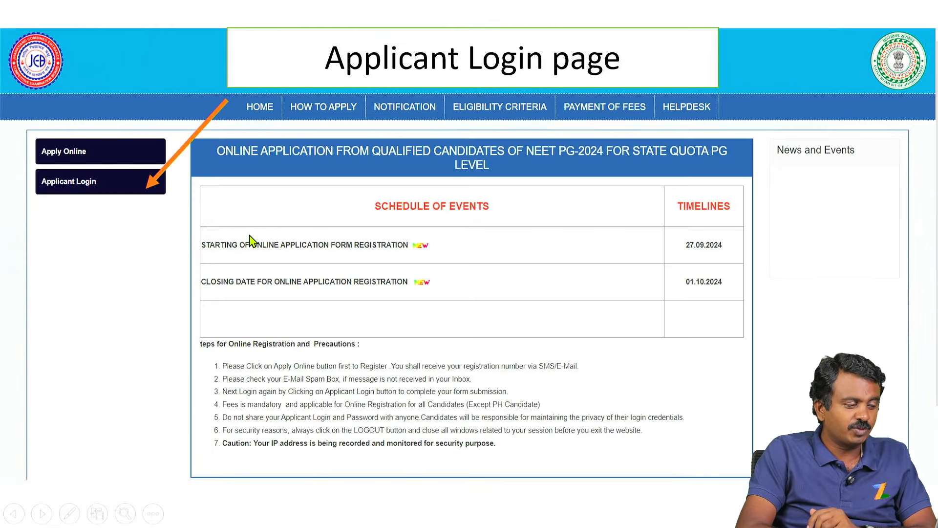
pyautogui.press('Right')
pyautogui.press('Right')
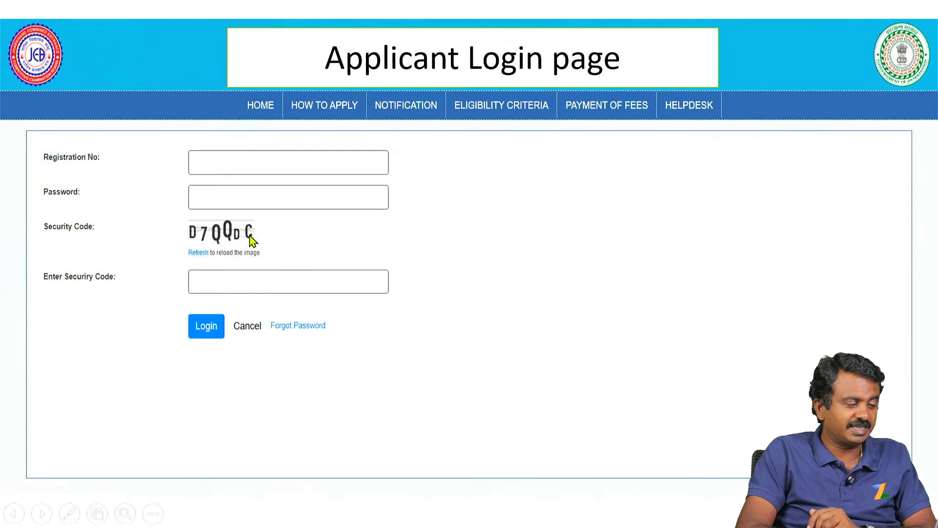
pyautogui.press('Left')
pyautogui.press('Left')
pyautogui.press('Left')
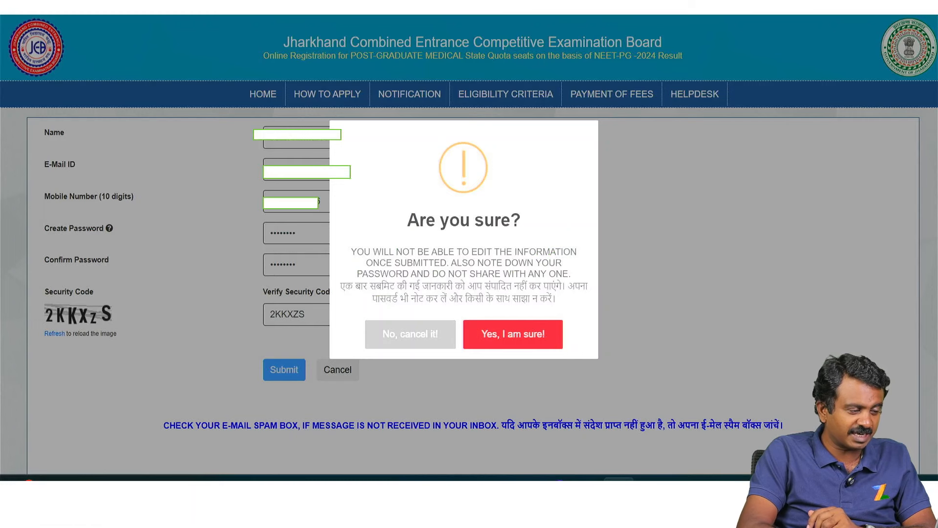
pyautogui.press('Right')
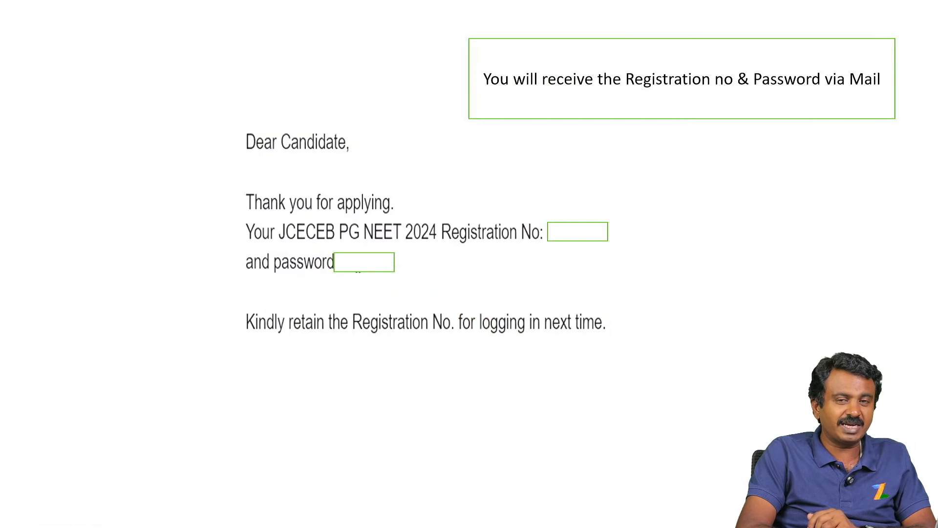
pyautogui.press('Right')
pyautogui.press('Right')
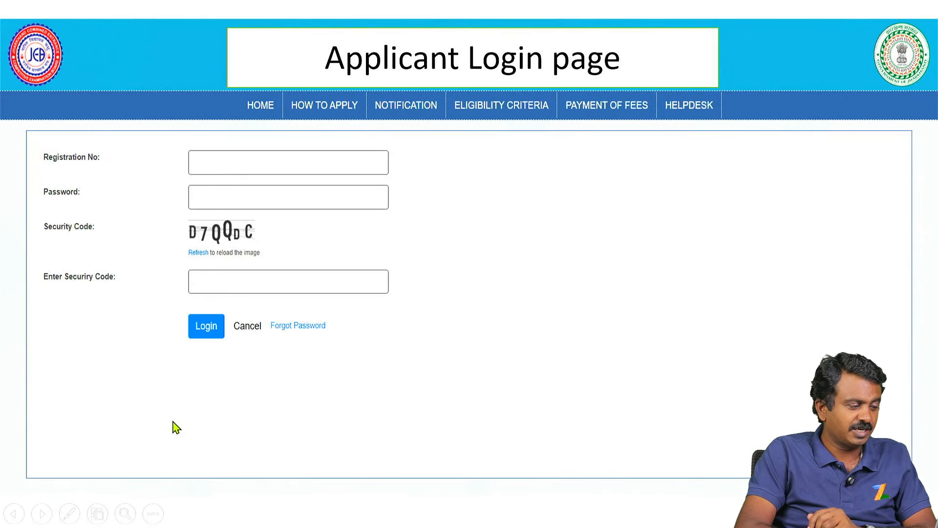
pyautogui.press('Right')
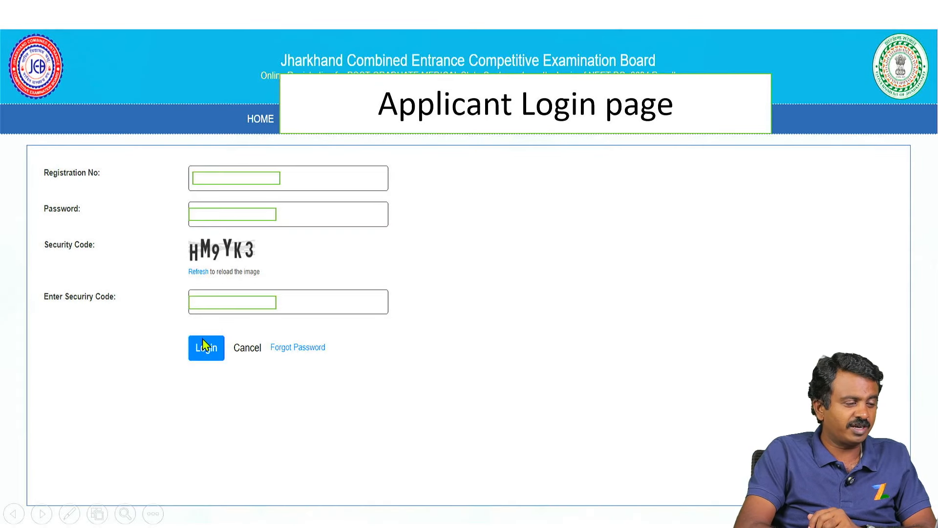
pyautogui.press('Right')
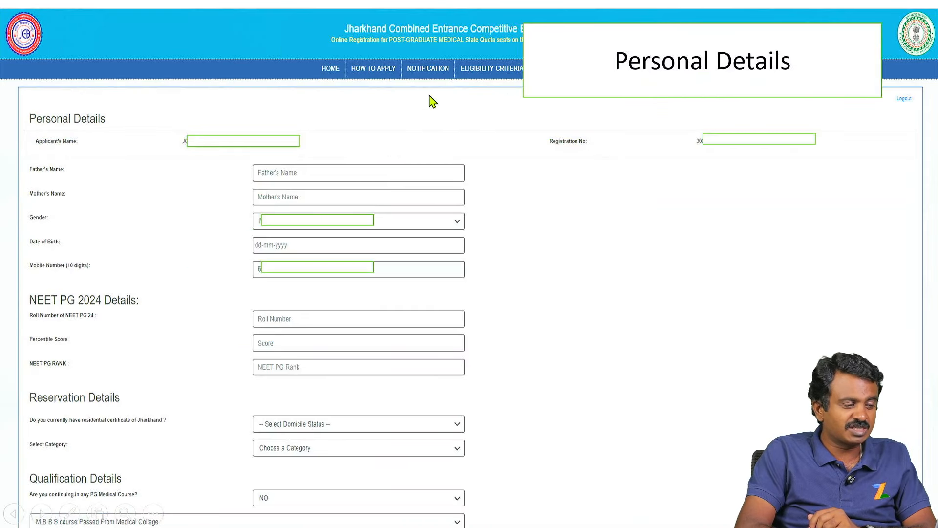
# Page through the Personal, Qualification, Address, Upload and Declaration sections, then open the domicile dropdown.
pyautogui.press('Right')
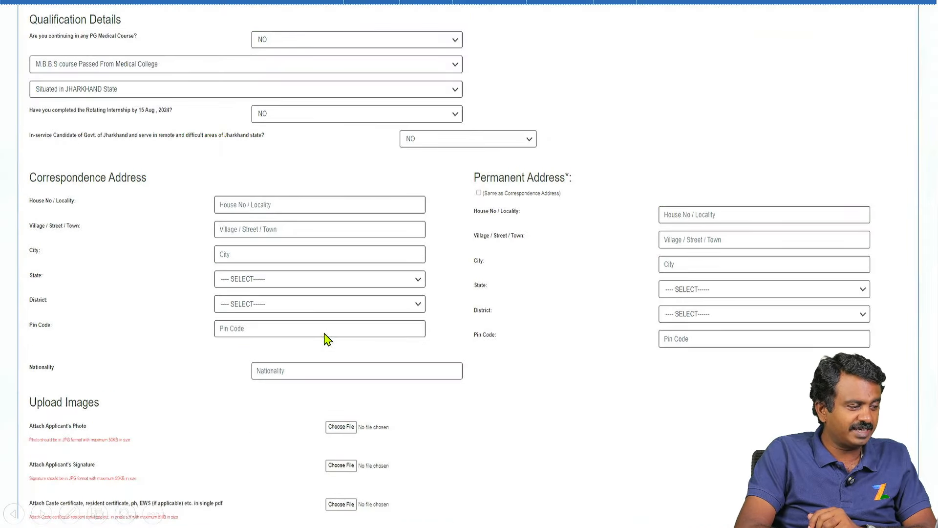
pyautogui.press('Left')
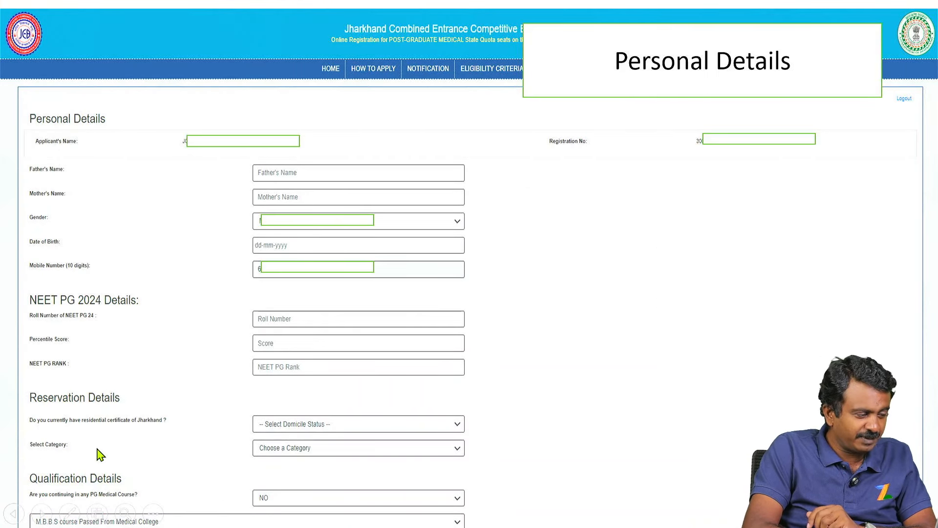
pyautogui.press('Right')
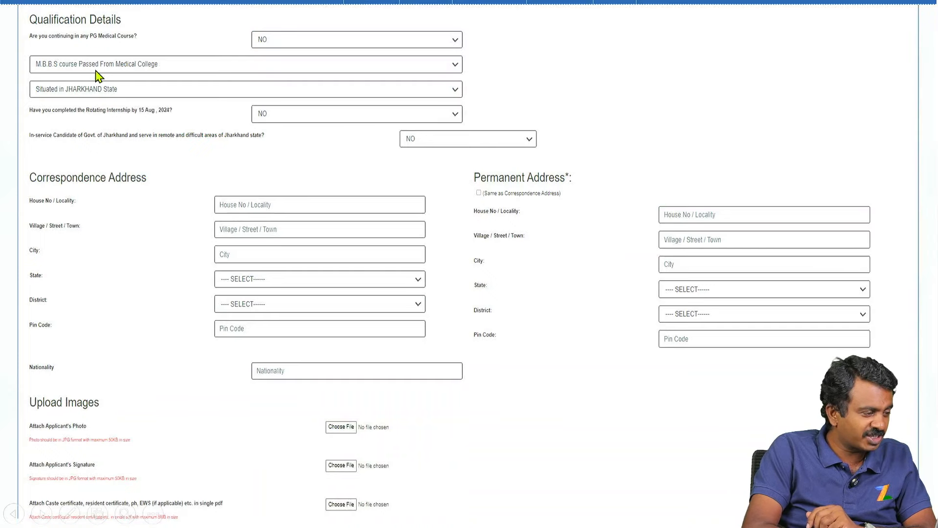
pyautogui.press('Right')
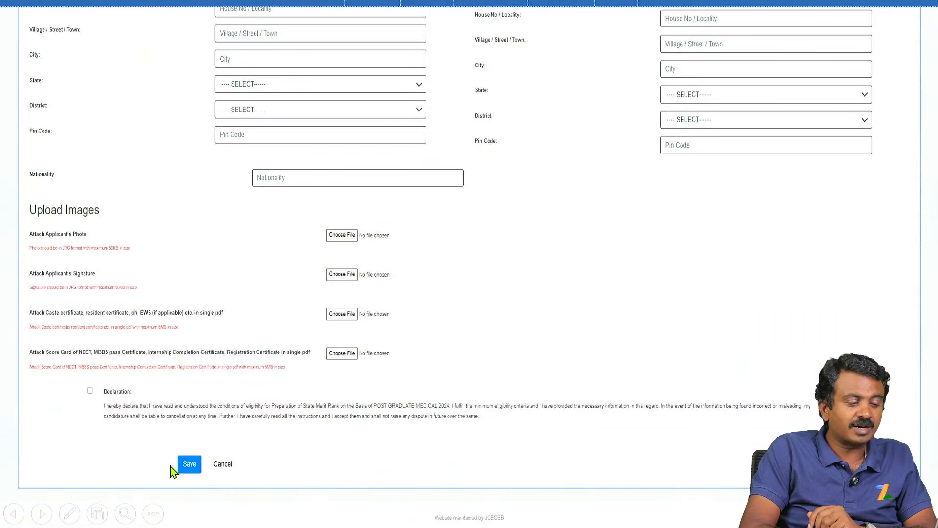
pyautogui.press('Right')
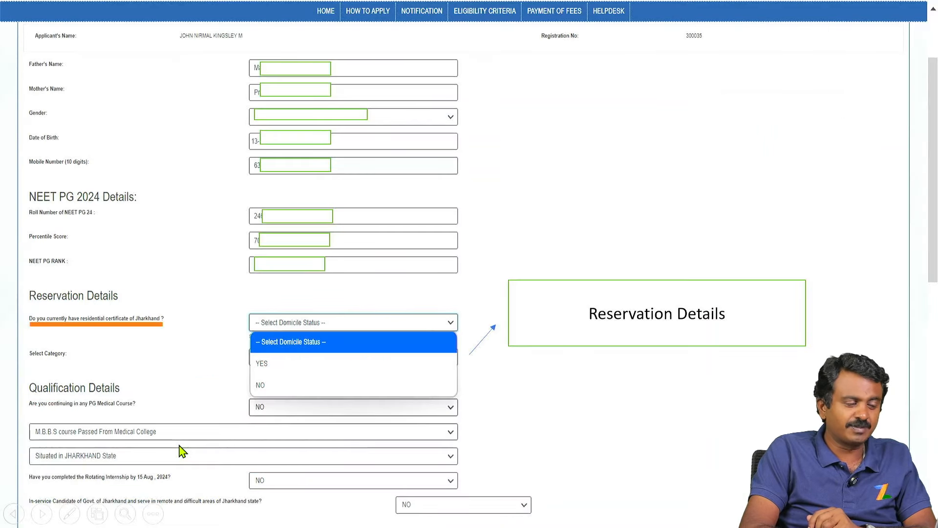
# Select YES for holding a Jharkhand residential certificate, revealing the Residential Status field.
pyautogui.press('Left')
pyautogui.press('Left')
pyautogui.press('Right')
pyautogui.press('Right')
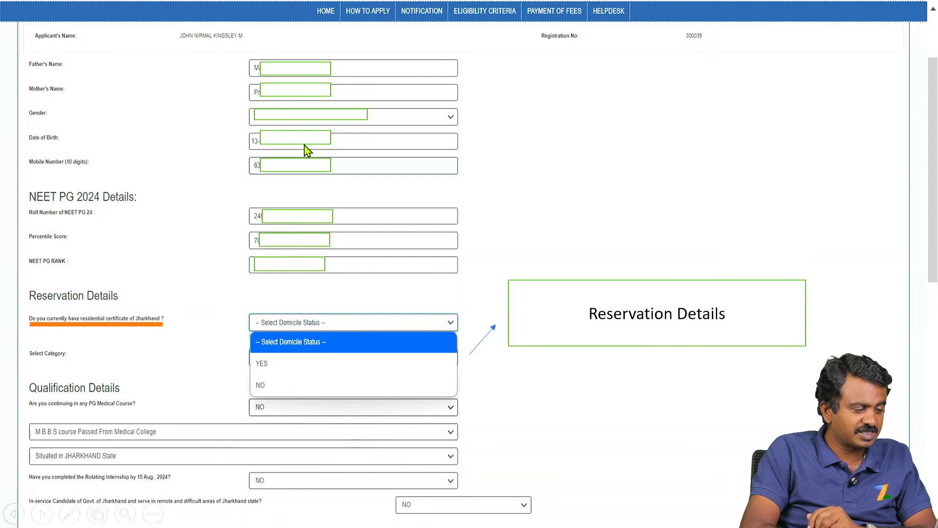
pyautogui.press('Left')
pyautogui.press('Left')
pyautogui.press('Left')
pyautogui.press('Right')
pyautogui.press('Right')
pyautogui.press('Right')
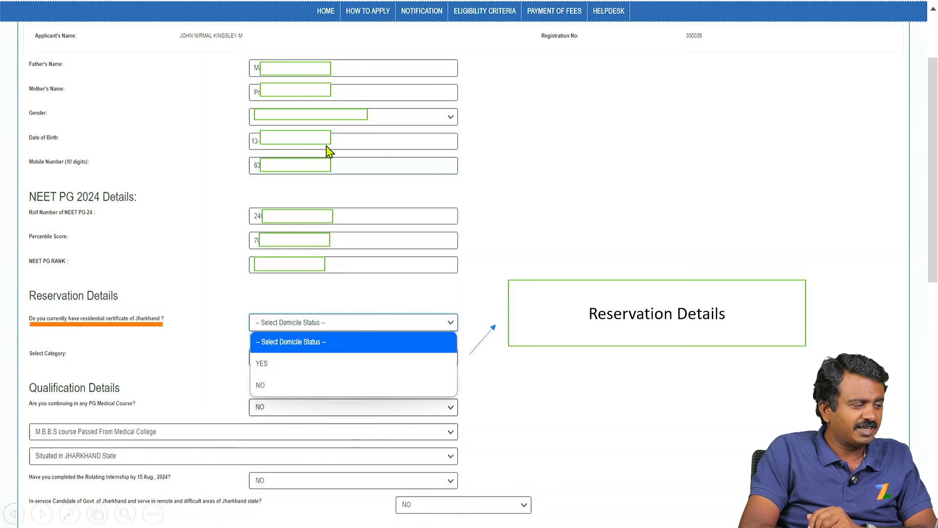
pyautogui.press('Right')
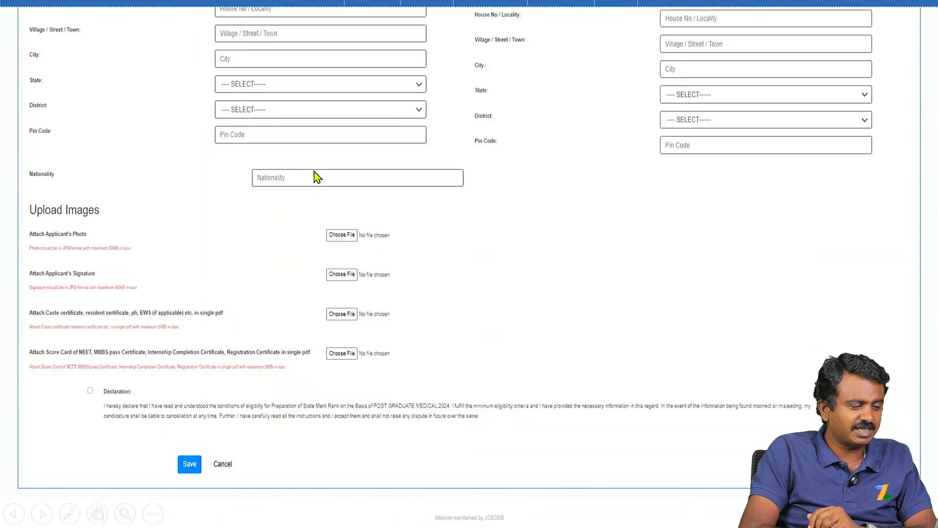
pyautogui.press('Left')
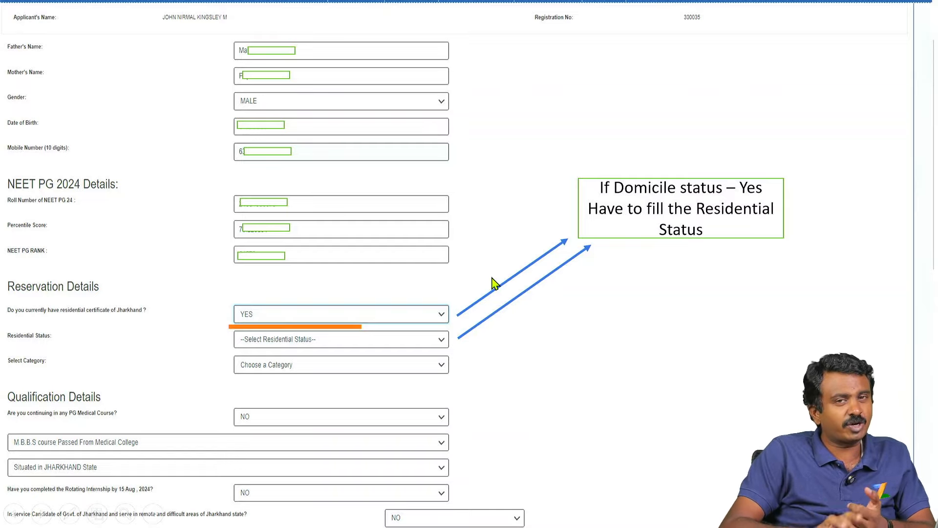
# Choose Permanent Resident of Jharkhand State, open the Category choices, and answer YES to EWS.
pyautogui.click(297, 337)
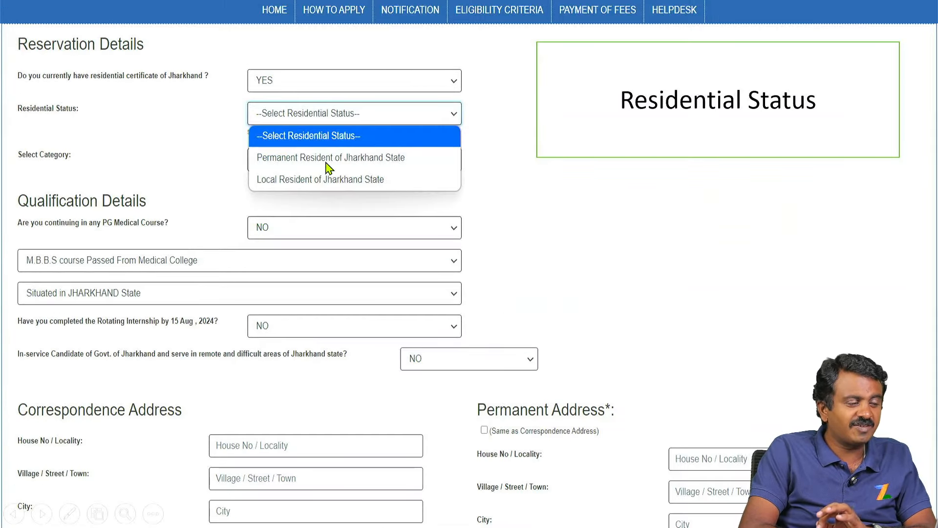
pyautogui.click(310, 167)
pyautogui.click(311, 160)
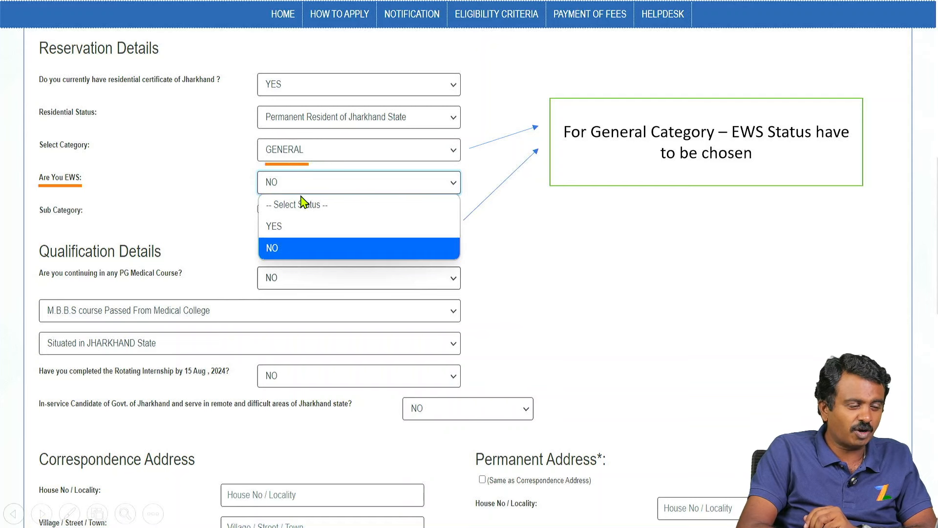
pyautogui.press('Up')
pyautogui.press('Return')
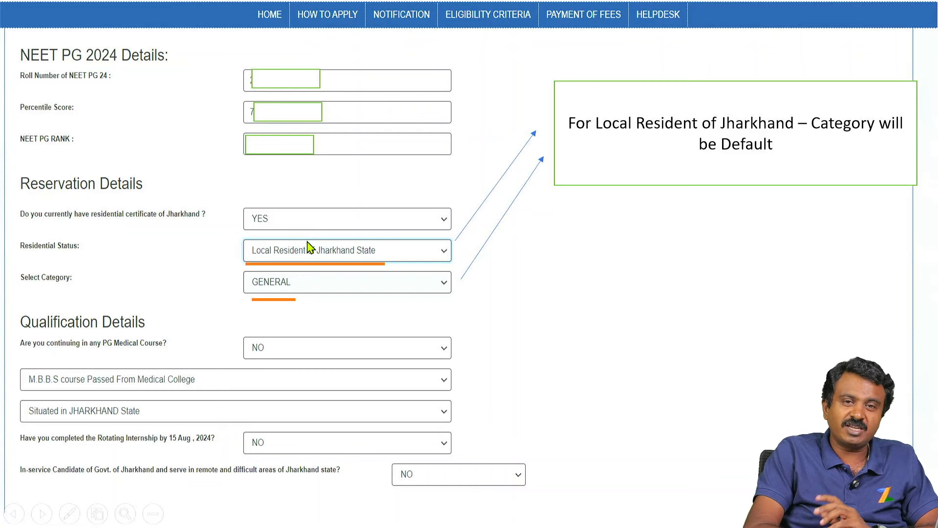
# Toggle the domicile answer NO/YES to compare the GENERAL category default and the Divyang sub category case.
pyautogui.press('Right')
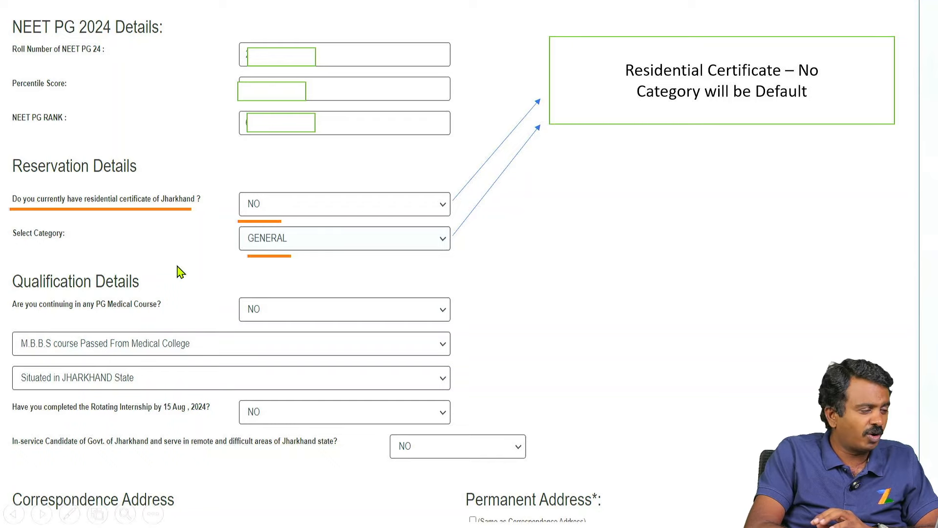
pyautogui.press('Right')
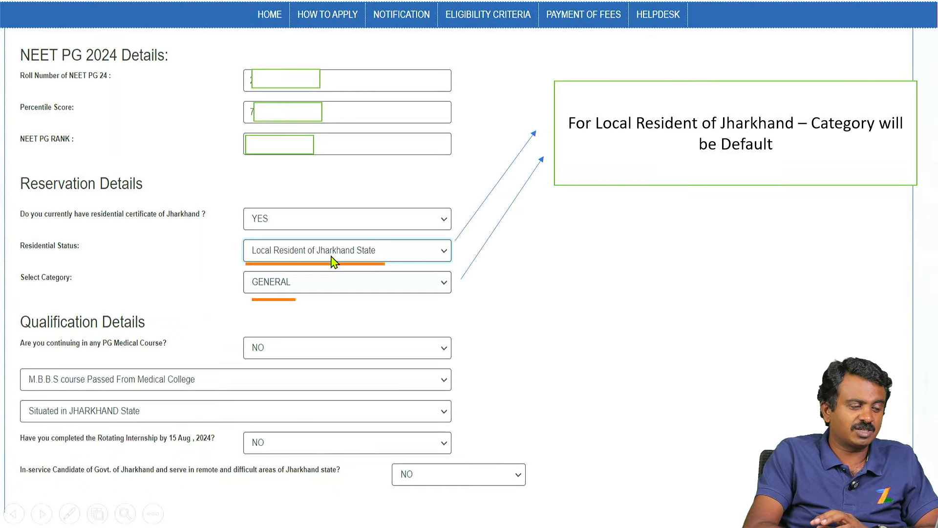
pyautogui.press('Right')
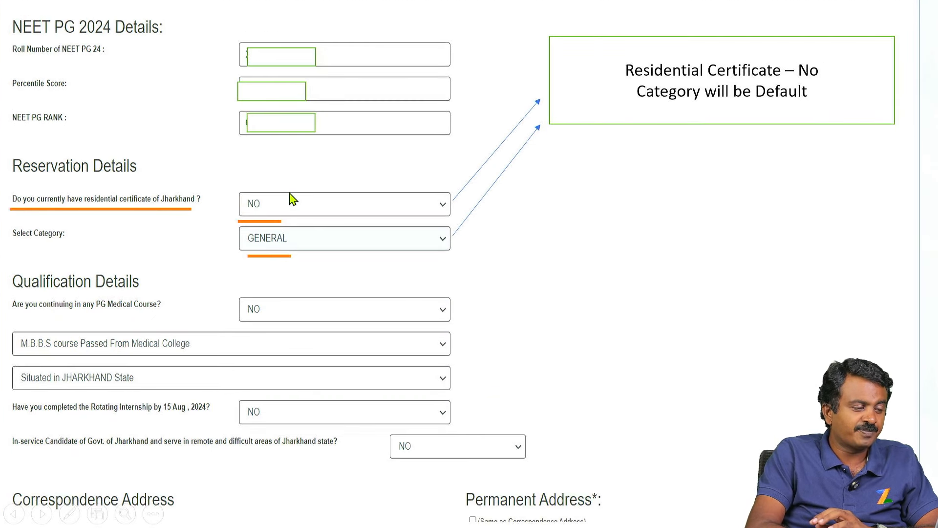
pyautogui.press('Right')
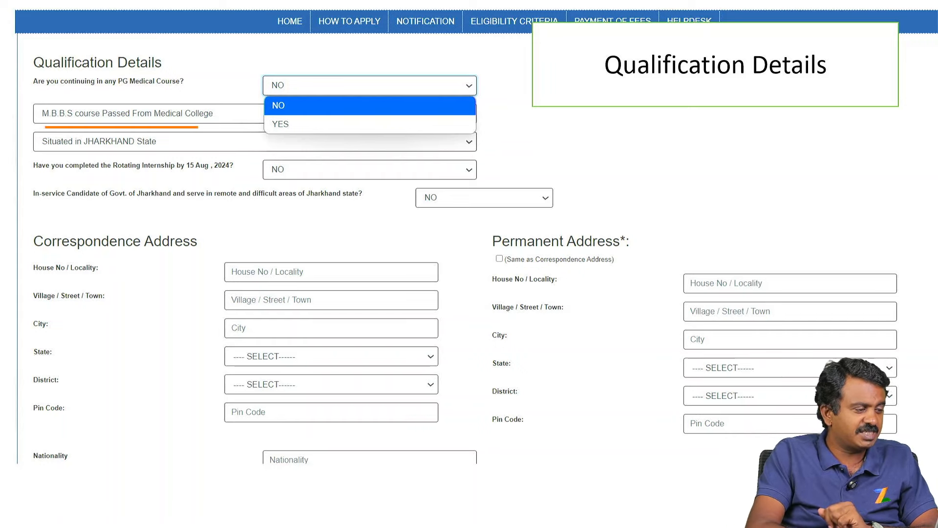
# Answer YES to continuing a PG medical course.
pyautogui.click(280, 124)
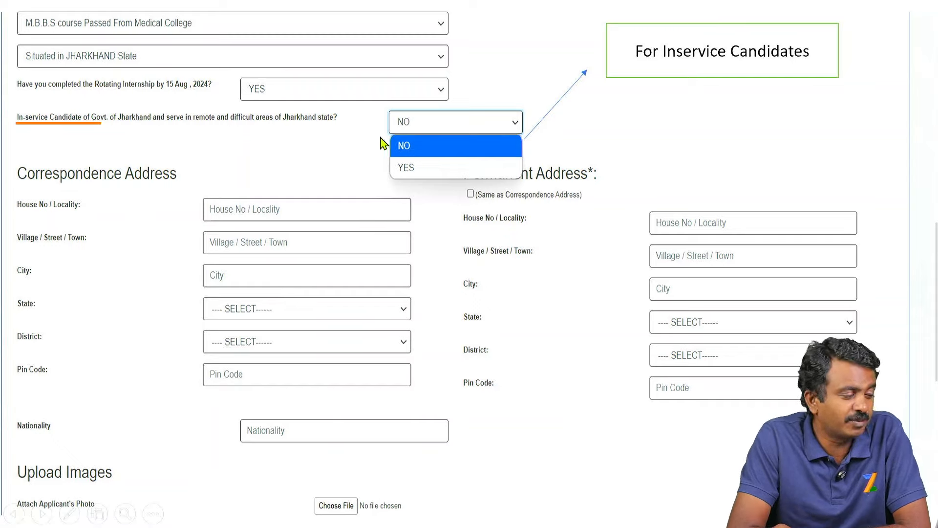
# Answer YES for in-service candidate, then review the preview's qualification and address details.
pyautogui.click(423, 168)
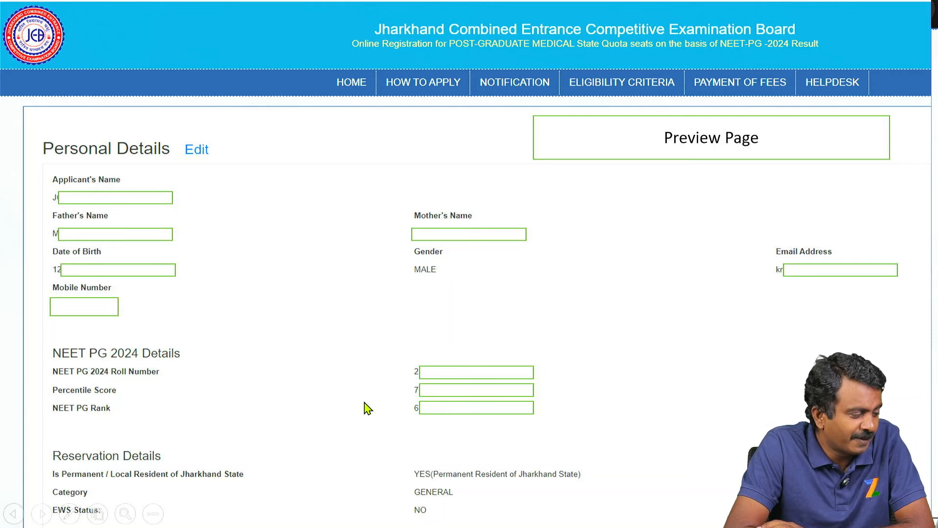
pyautogui.press('Right')
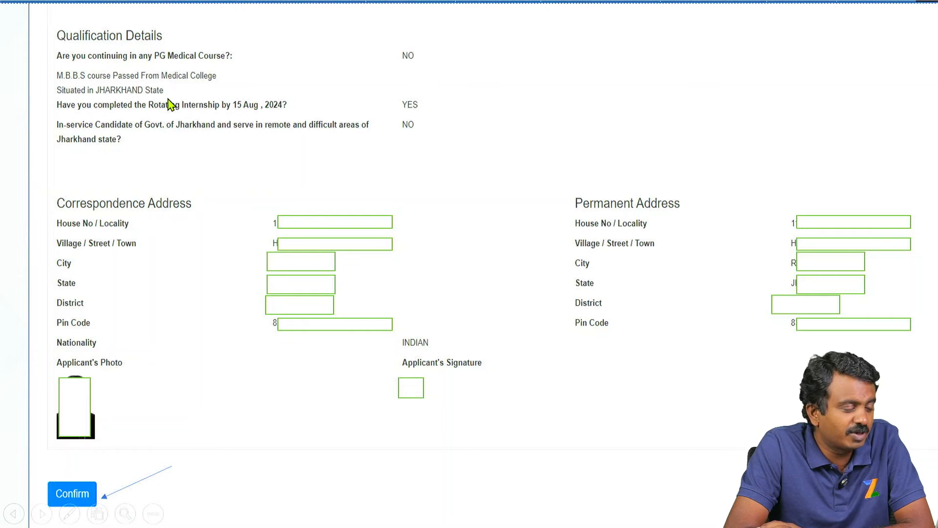
# Confirm the previewed application with 'Yes, I am sure!' to reach the ₹1000.00 Payment Preview.
pyautogui.click(207, 384)
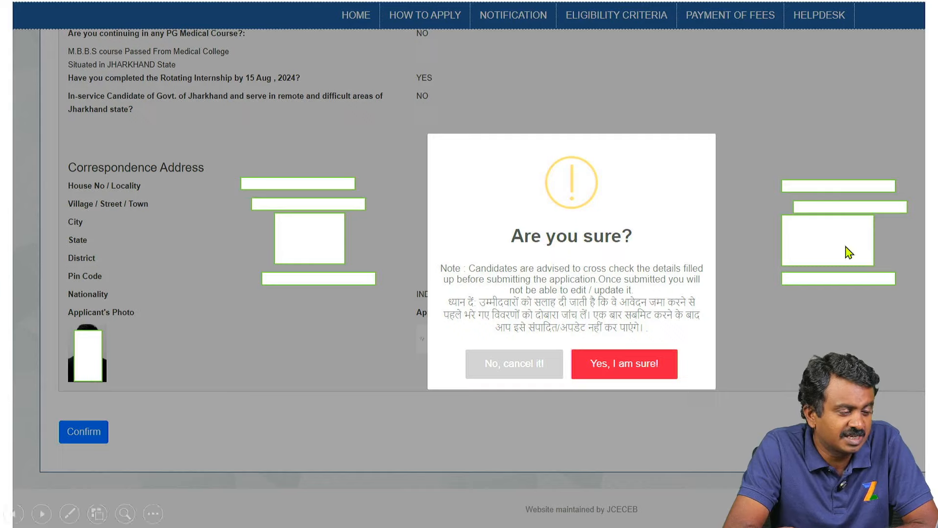
pyautogui.click(633, 352)
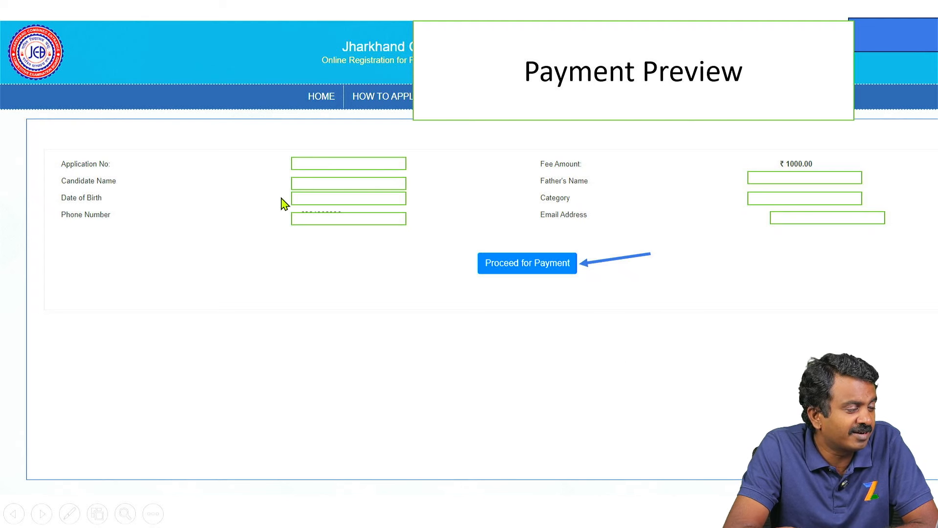